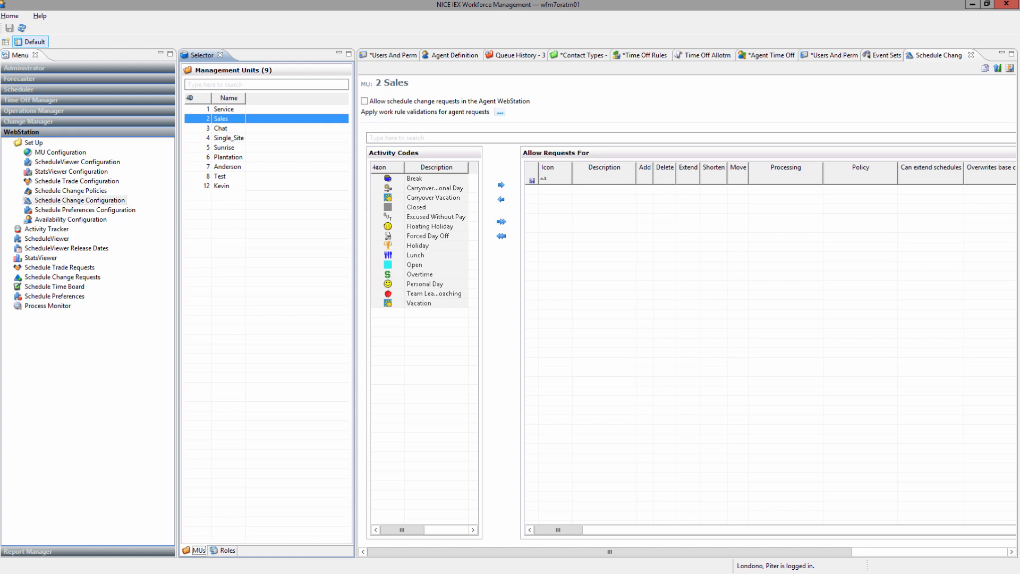
Check the Roles list, then with Sales selected allow schedule change requests in the Agent WebStation.
click(228, 550)
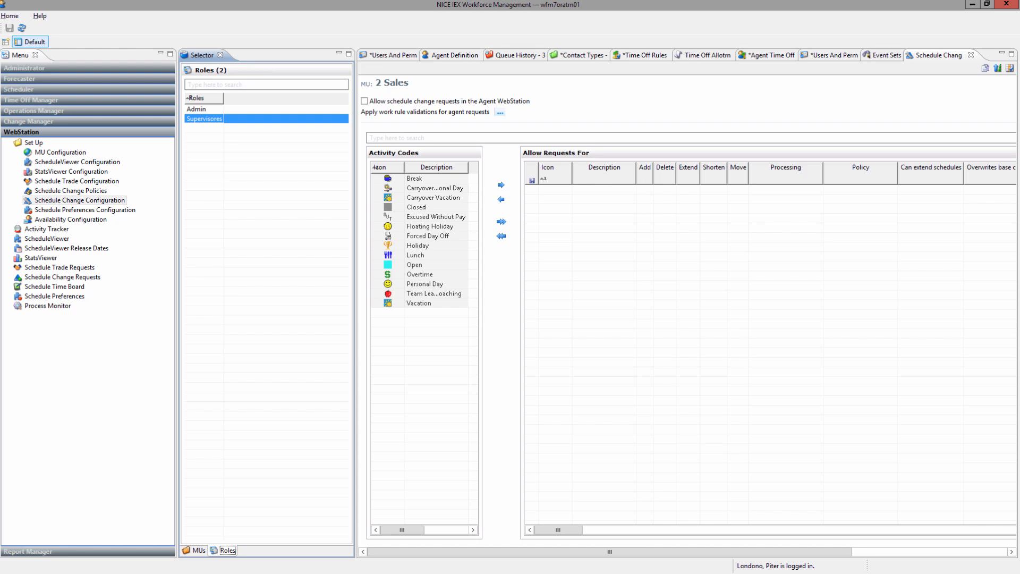
click(198, 550)
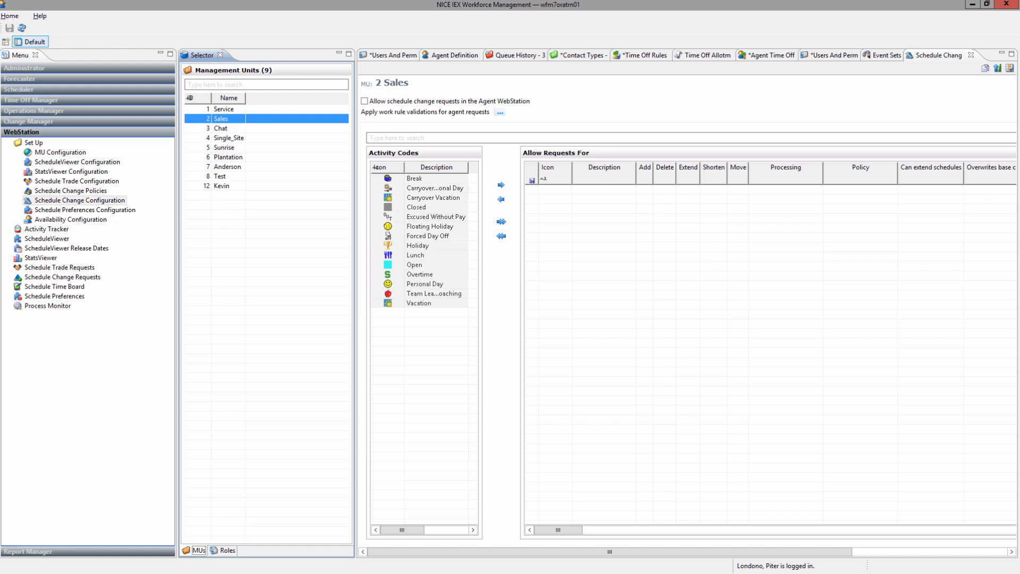
click(364, 101)
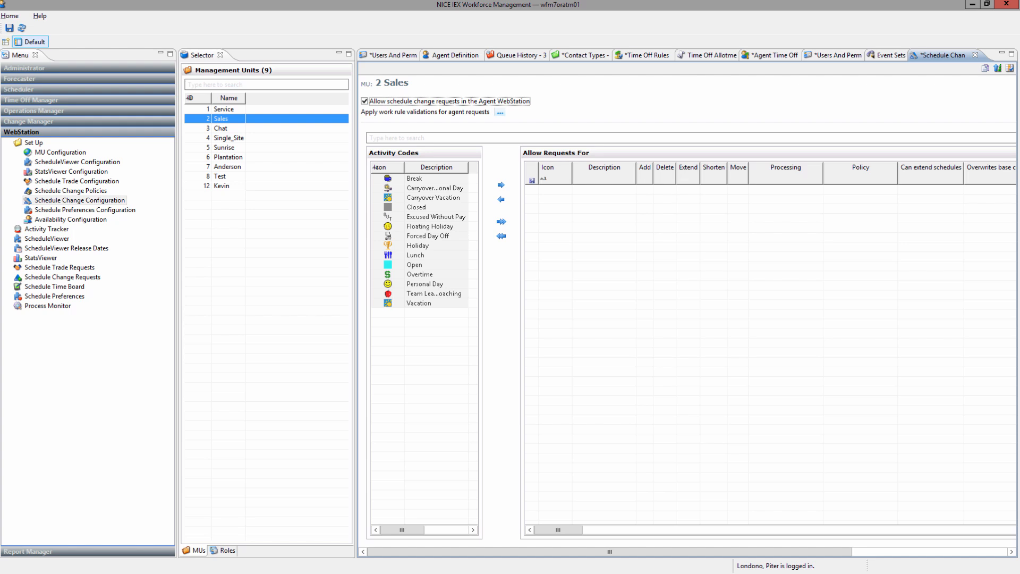
Allow requests for Vacation, Overtime, Break and Lunch, with Add disabled for Break and Lunch.
double_click(418, 303)
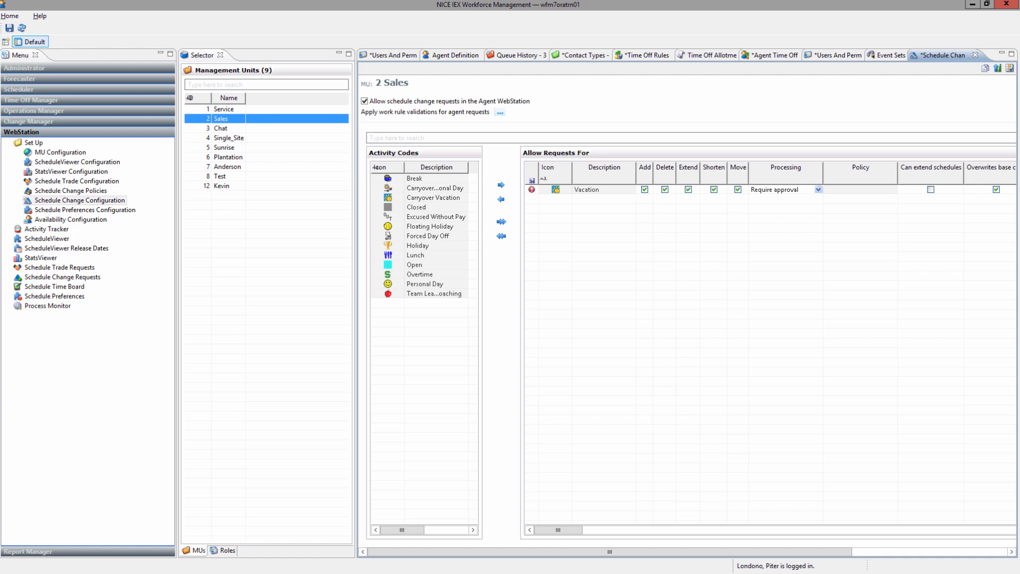
double_click(420, 274)
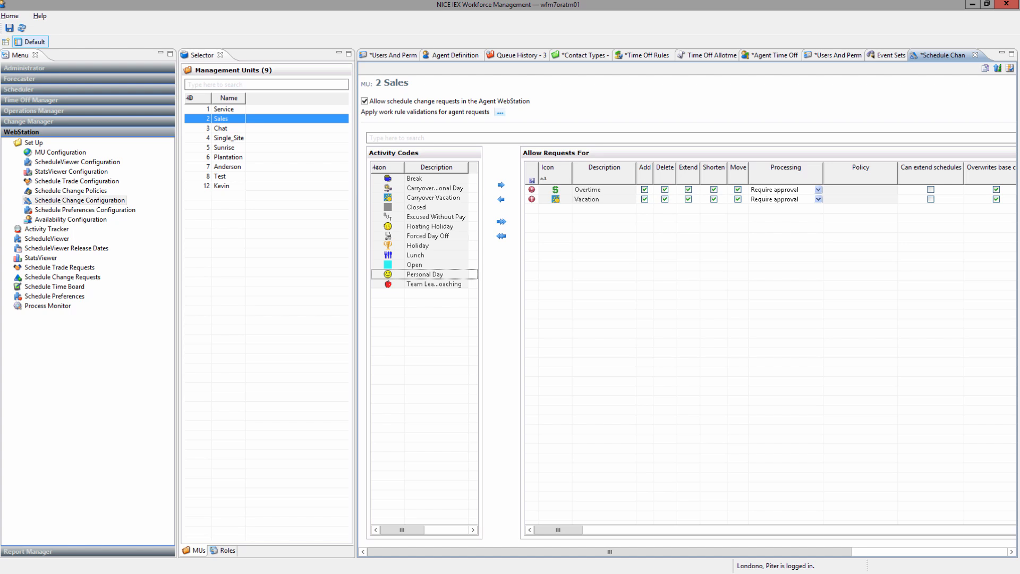
click(415, 179)
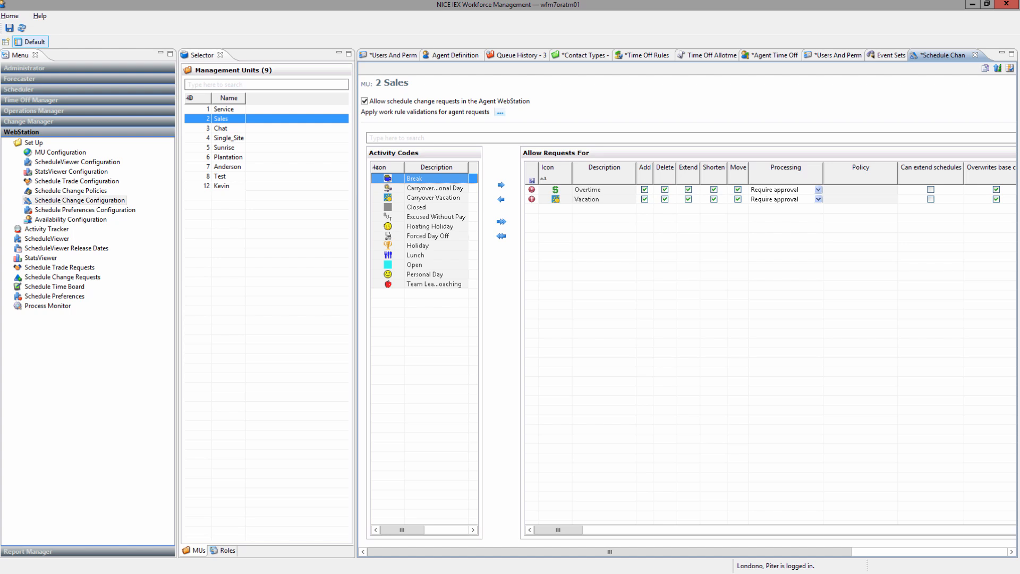
click(501, 185)
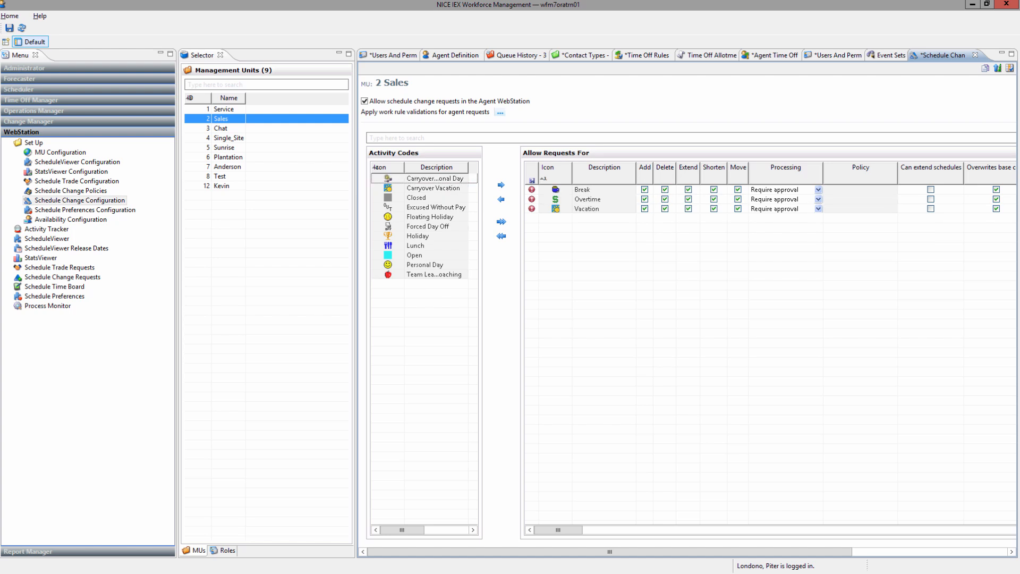
double_click(416, 246)
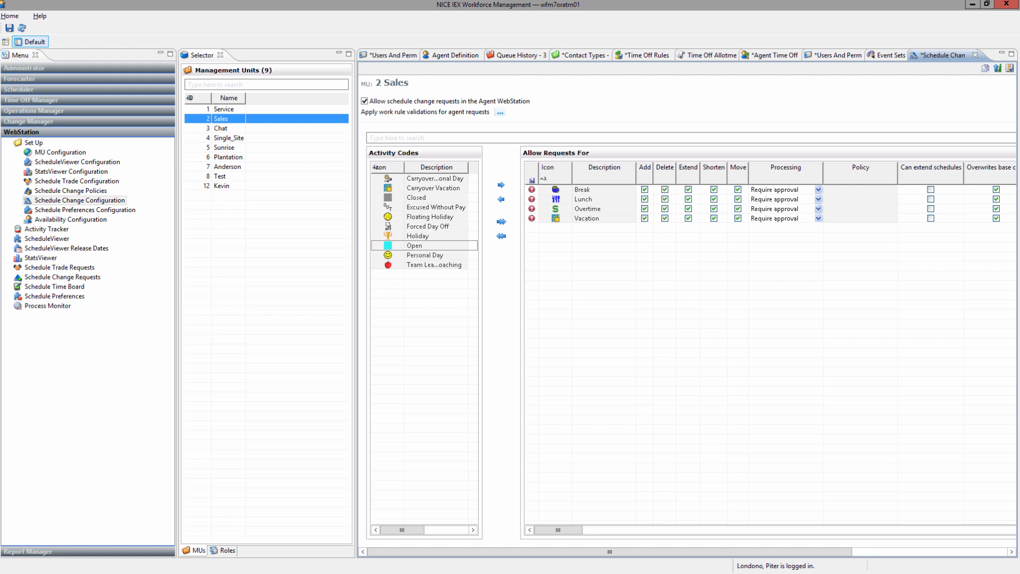
click(644, 190)
click(645, 199)
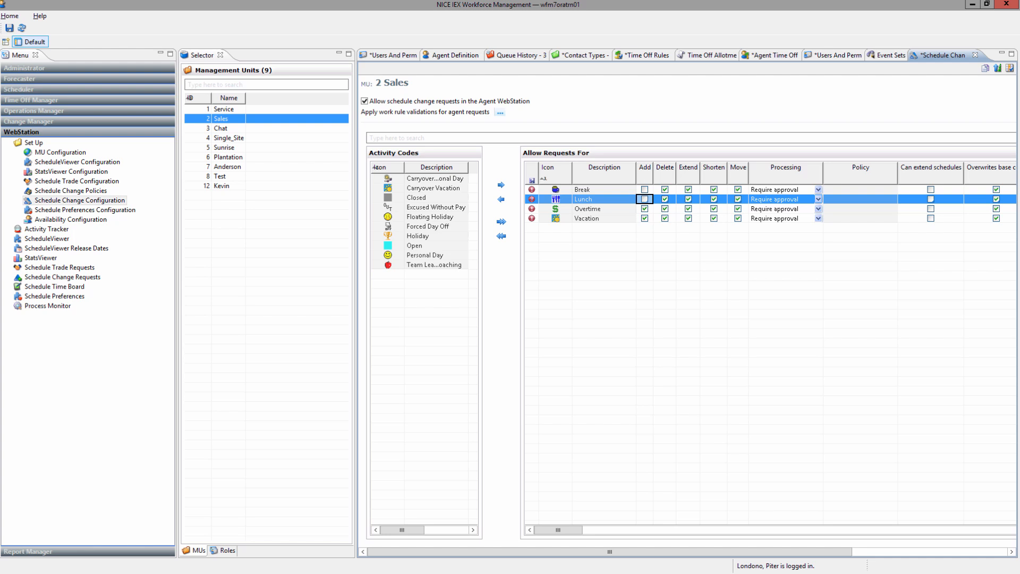
Untick Shorten on the Overtime row of Allow Requests For.
click(713, 209)
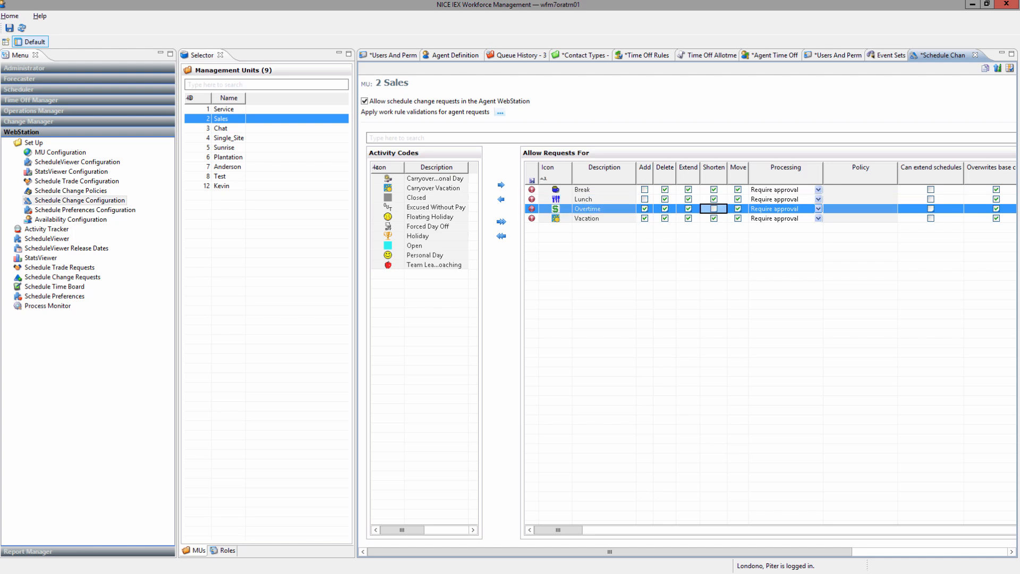
Disallow Delete for Overtime requests and Extend for Break requests.
click(664, 209)
click(688, 190)
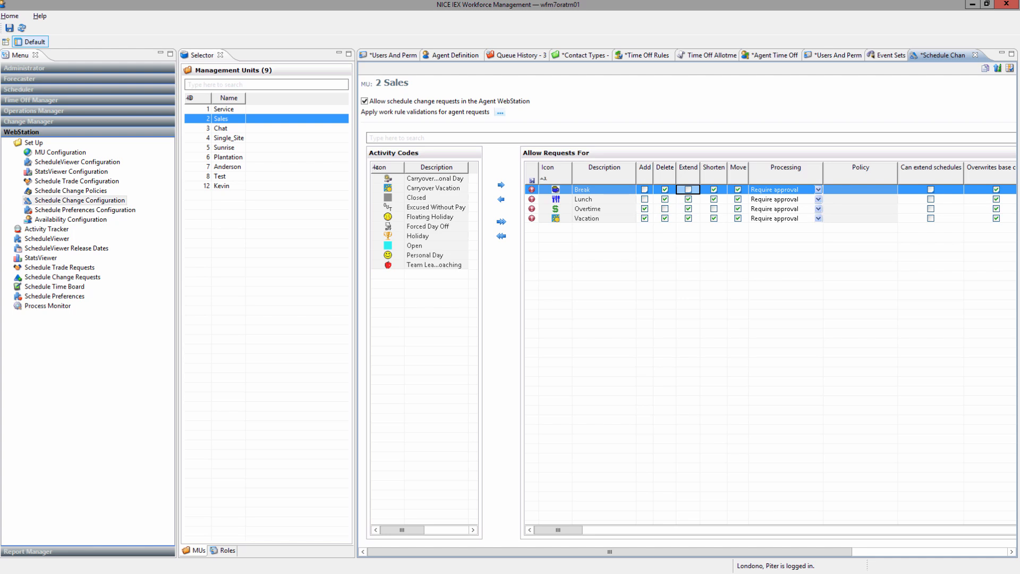
Disallow Shorten for Break requests and bring up the Break row's Processing choices.
click(713, 190)
click(818, 190)
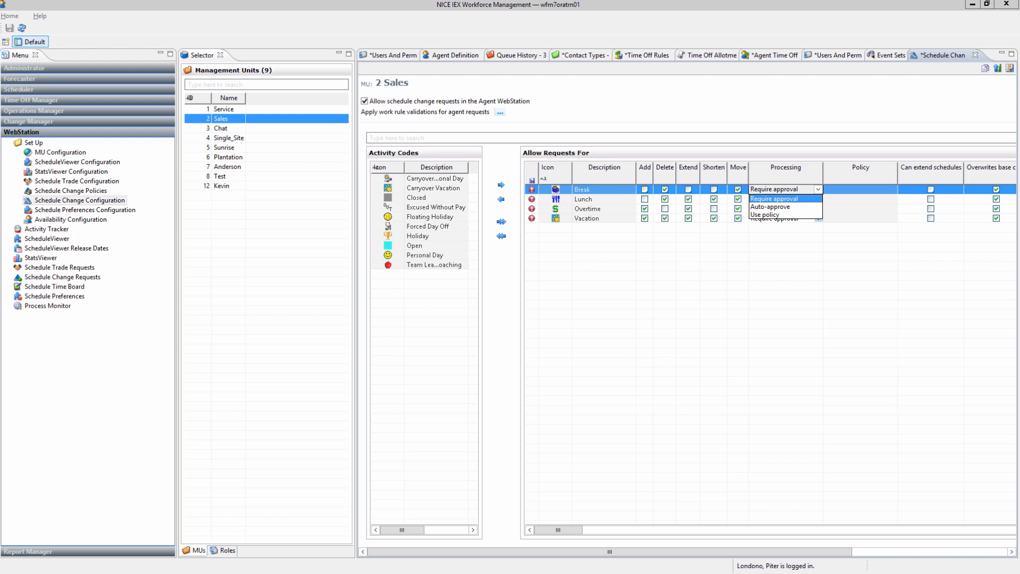
Keep Break on Require approval and set Vacation request processing to Auto-approve.
click(770, 207)
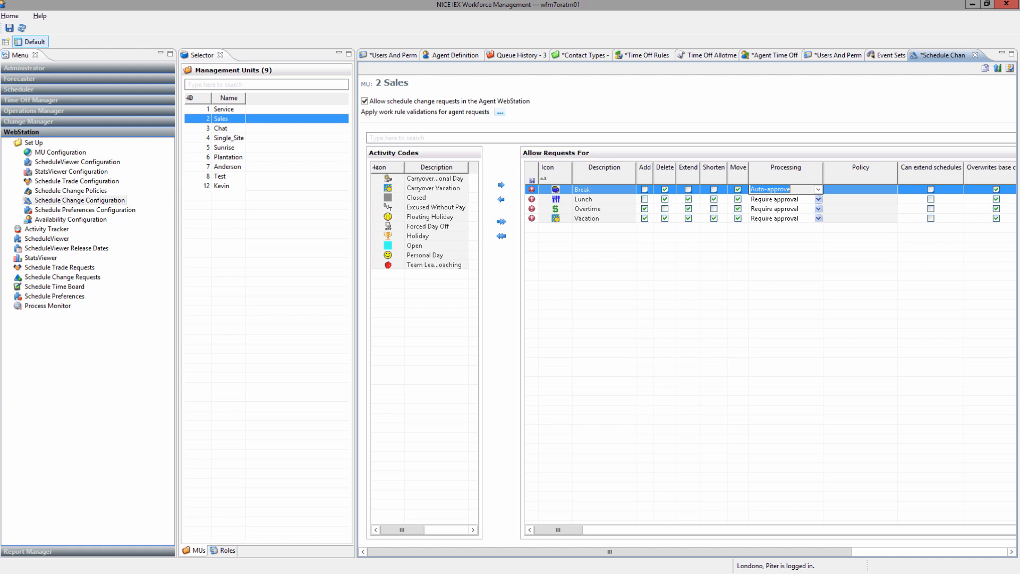
click(818, 189)
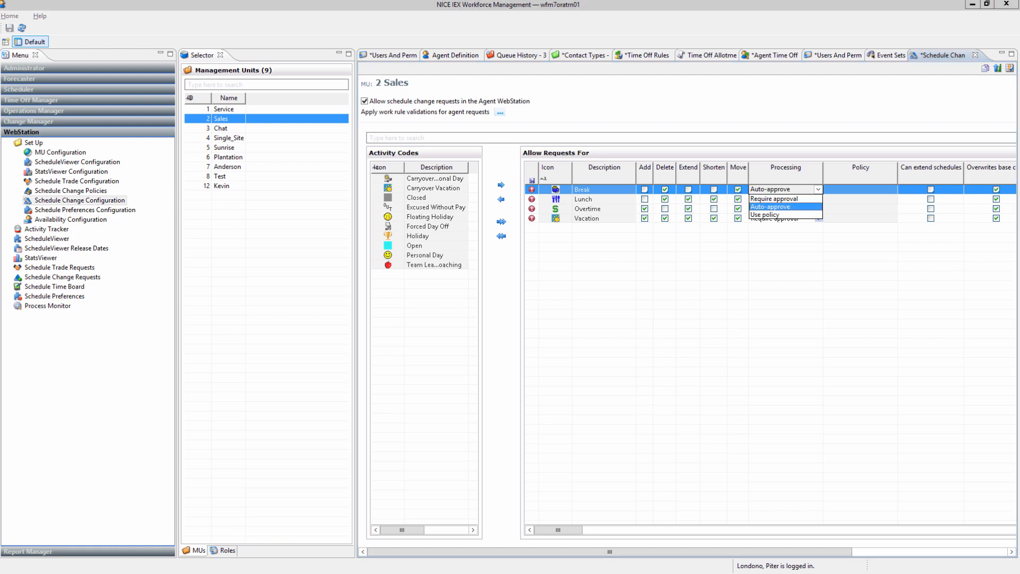
click(774, 198)
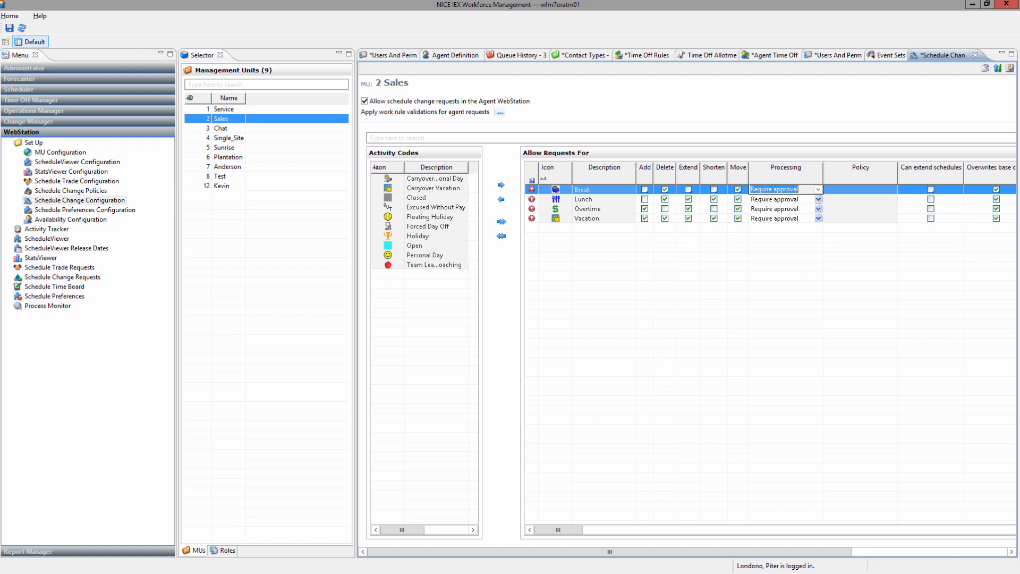
click(785, 199)
click(785, 218)
click(818, 219)
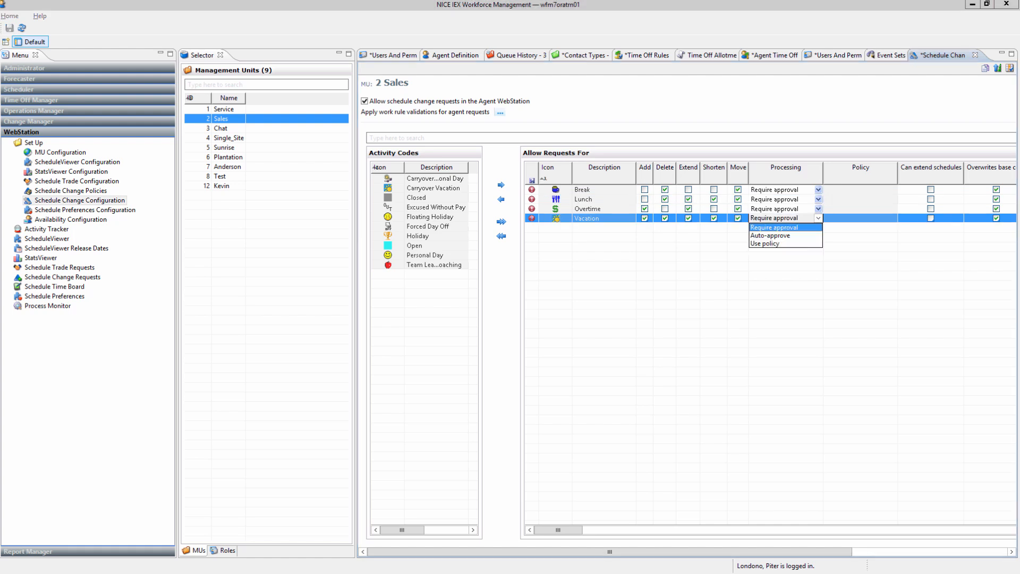
click(765, 244)
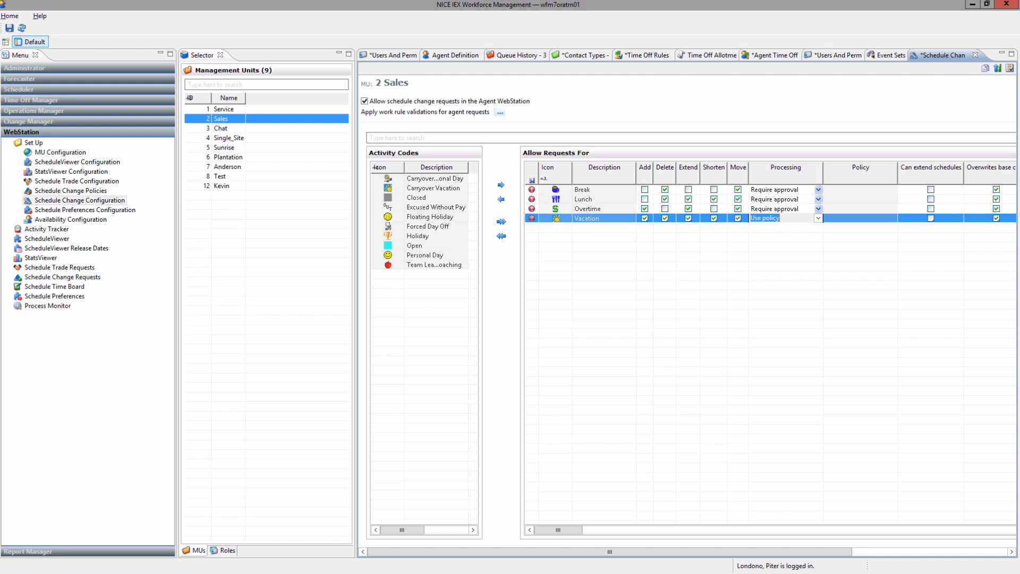
click(818, 218)
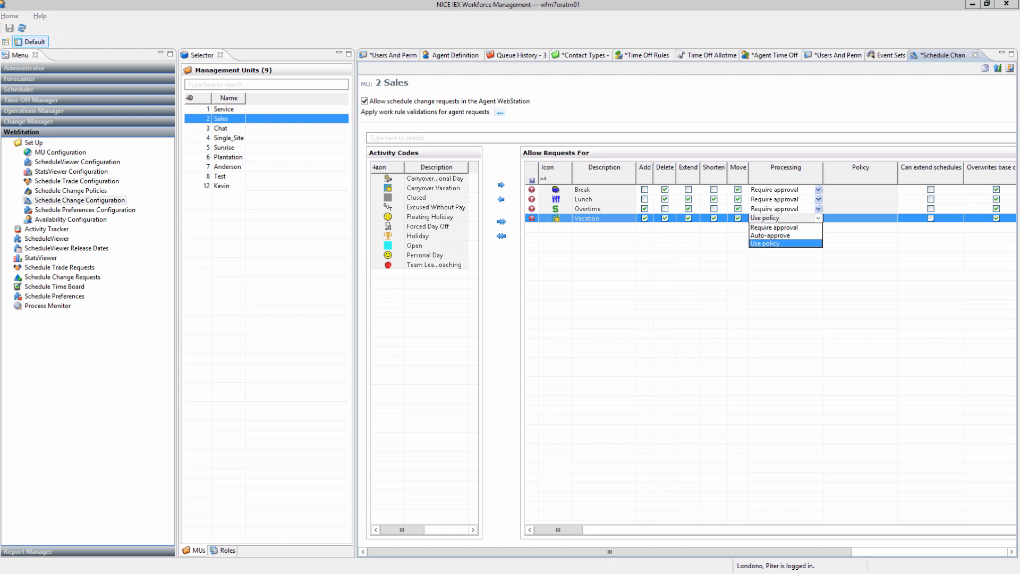
click(770, 236)
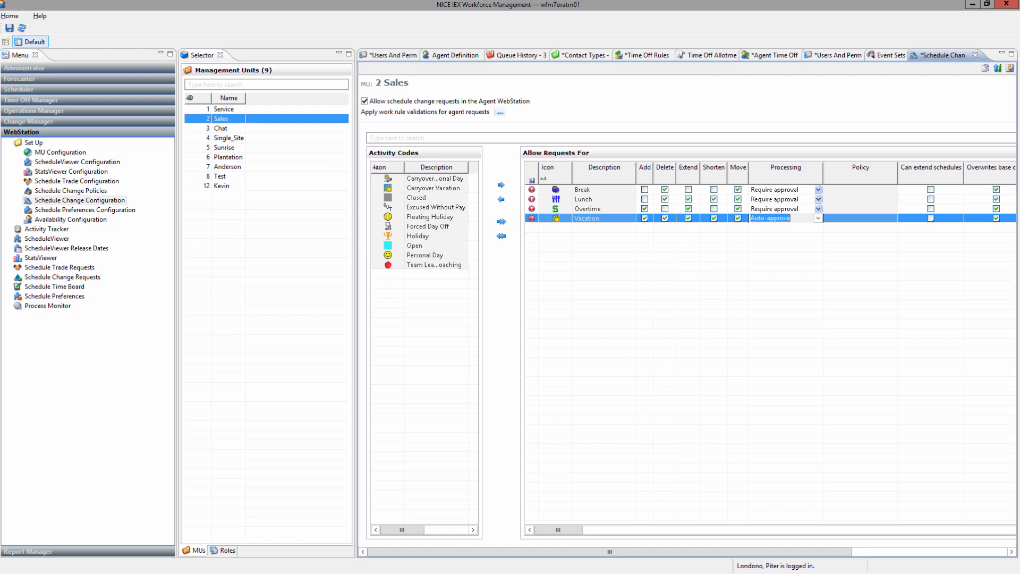
key(Return)
Tick Can extend schedules and untick Overwrites base code for Overtime requests.
scroll(775, 348, right, 3)
scroll(775, 348, right, 3)
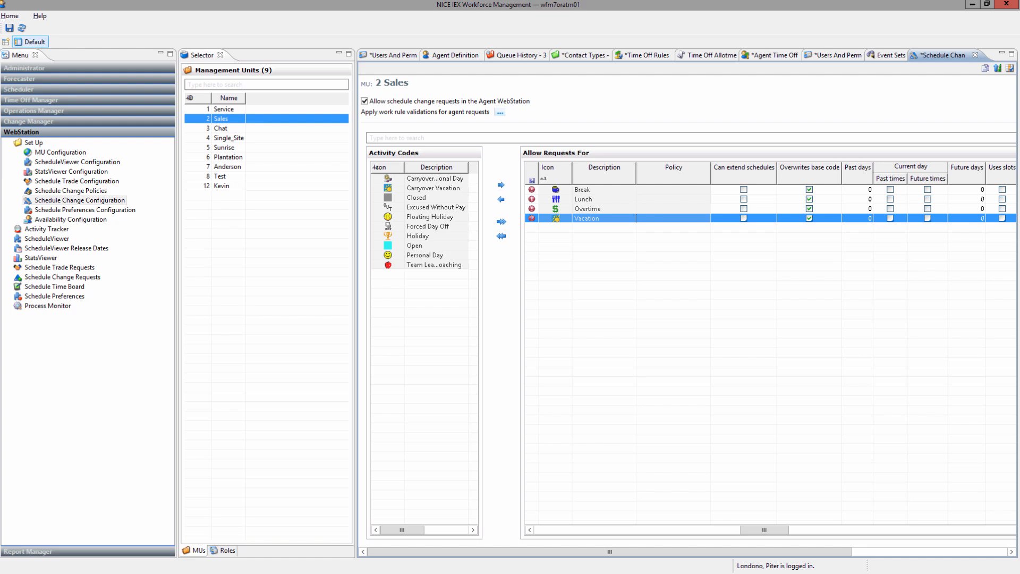
click(743, 208)
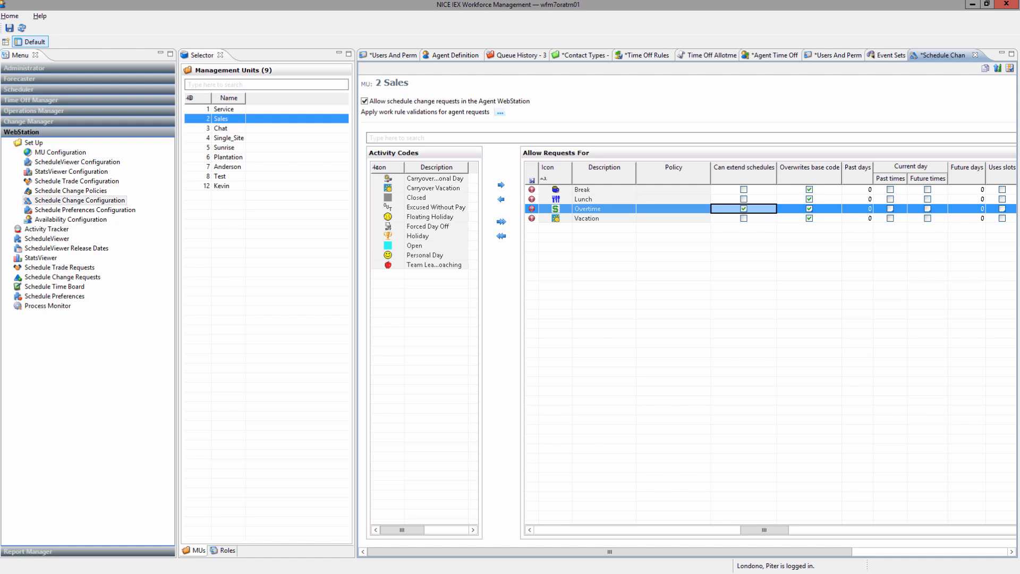
click(809, 209)
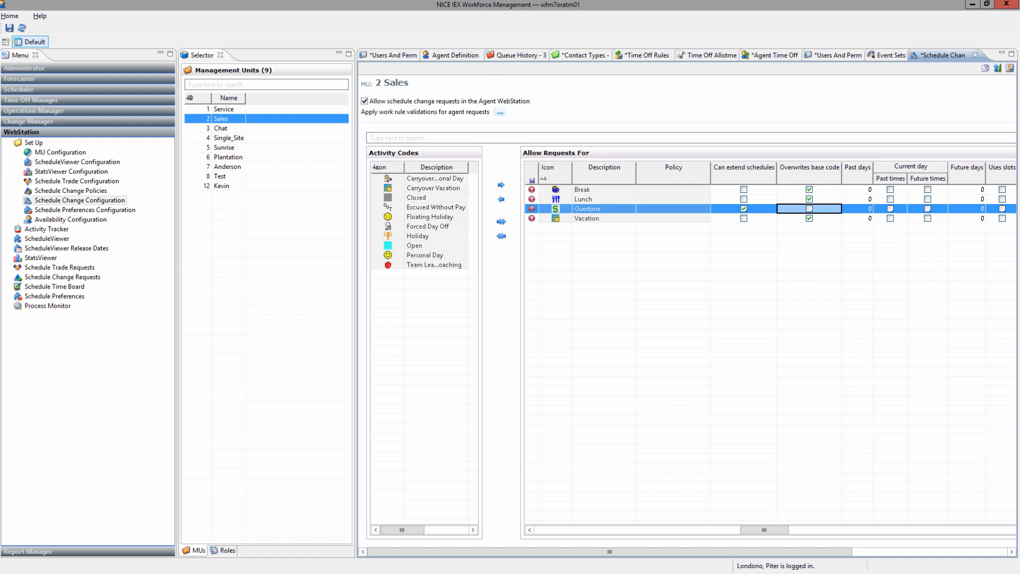
Allow current-day future-time requests for Break, Lunch, Overtime and Vacation.
click(927, 190)
click(927, 199)
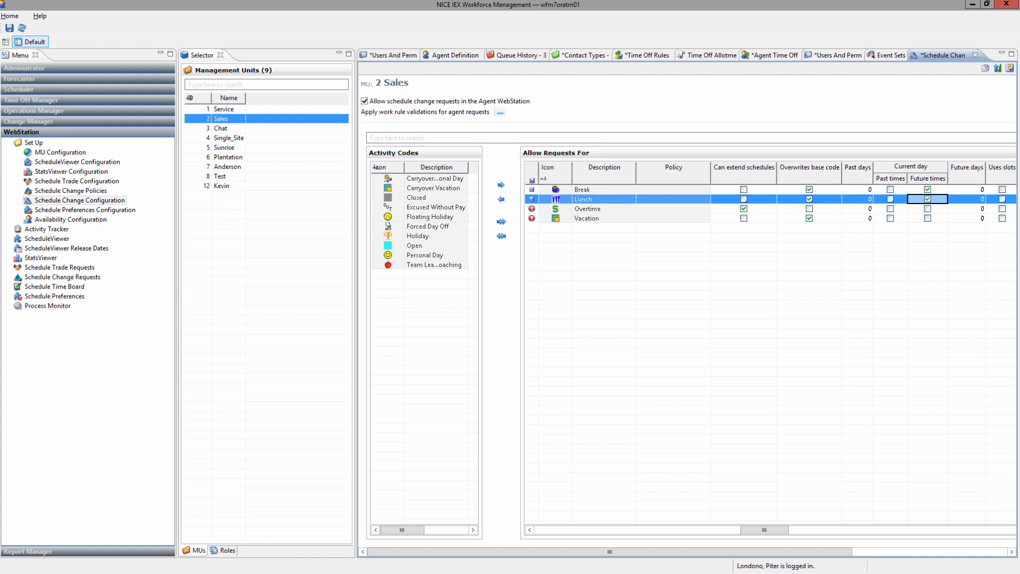
click(927, 209)
click(927, 218)
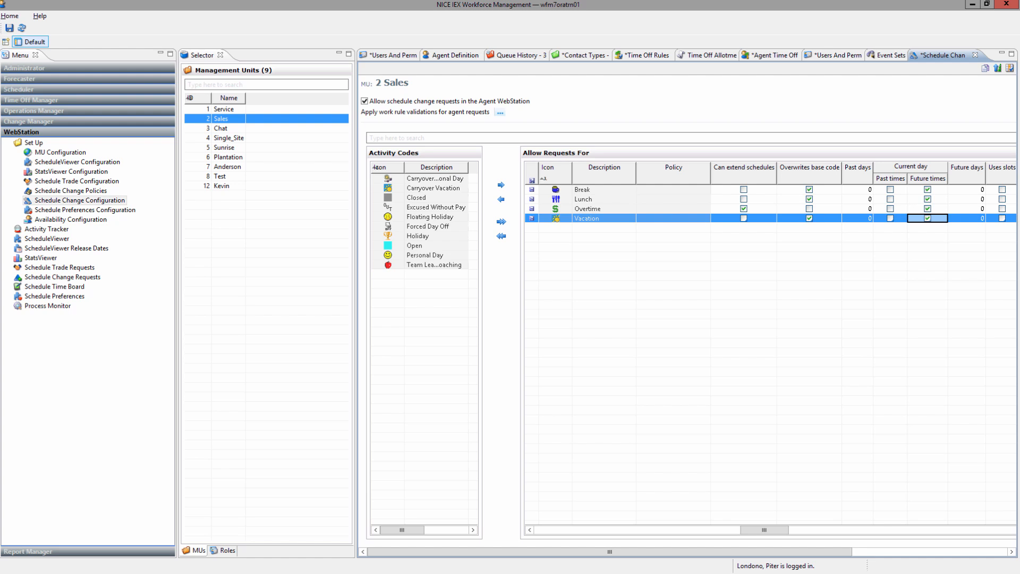
Set Future days to 7 for Break, Lunch and Overtime.
click(966, 190)
text(7)
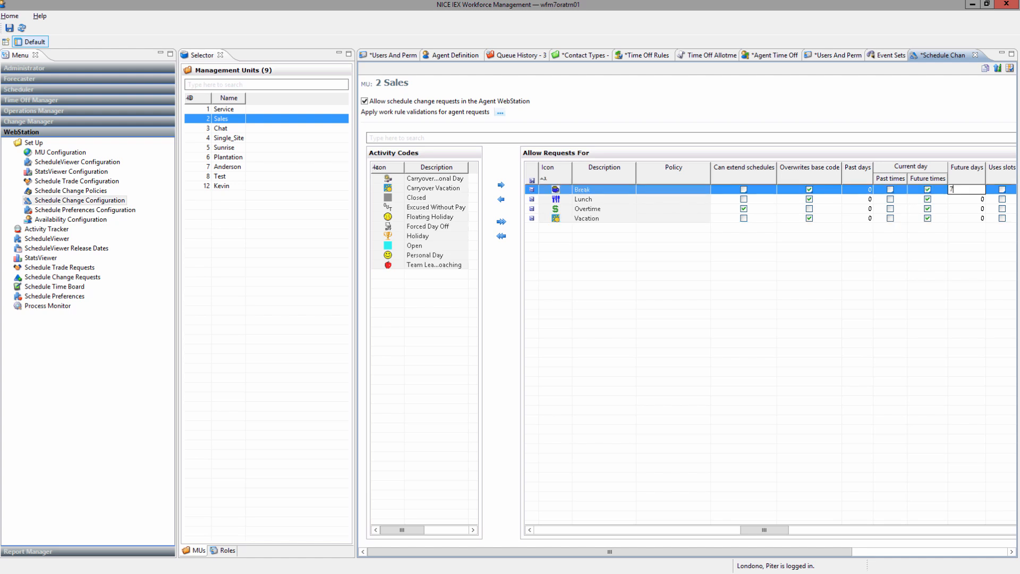
key(Return)
text(7)
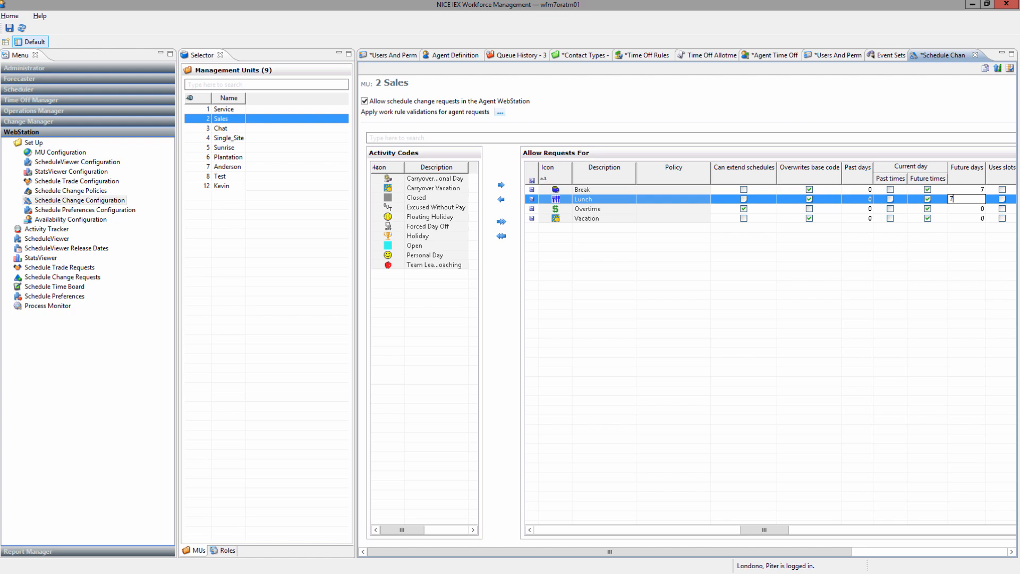
key(Return)
text(7)
key(Return)
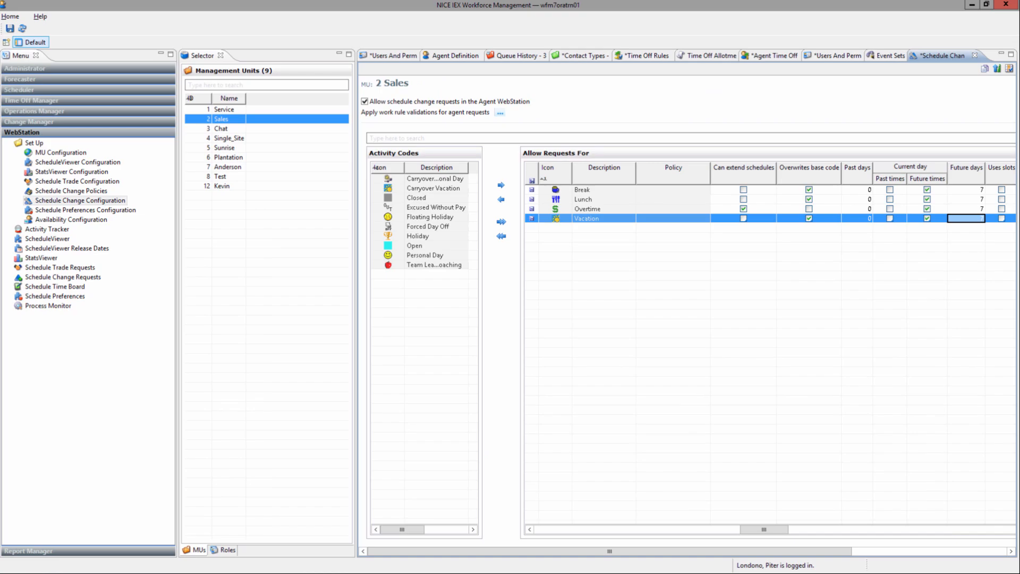
Save with Ctrl+S and open the Supervisores role's schedule change settings from the Roles list.
key(ctrl+s)
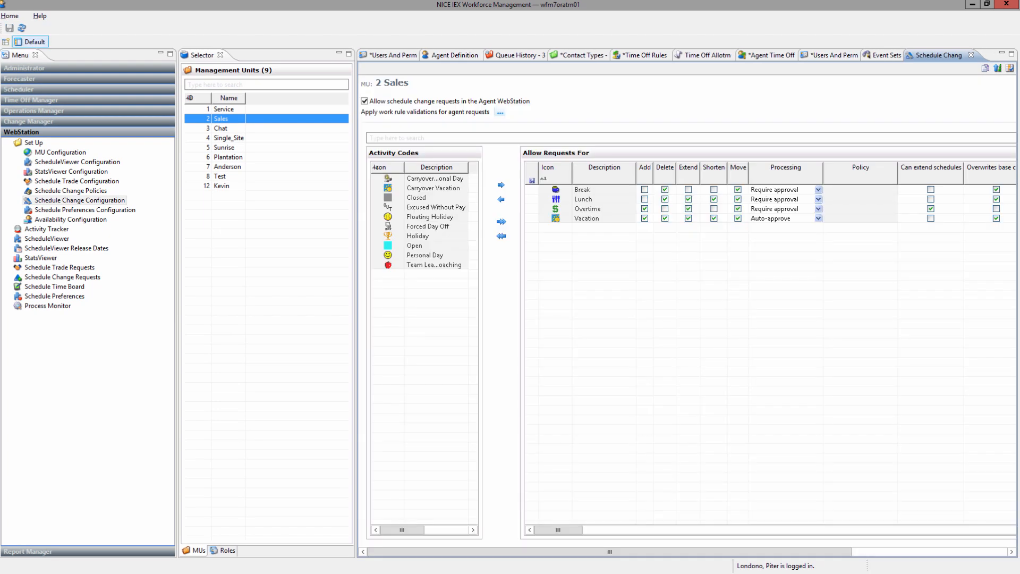
click(224, 551)
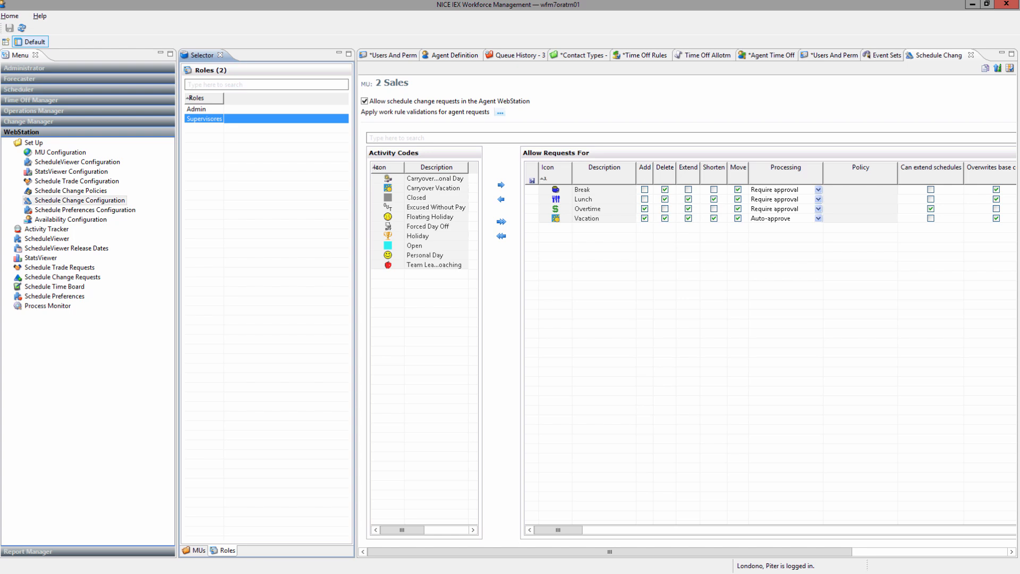
double_click(204, 119)
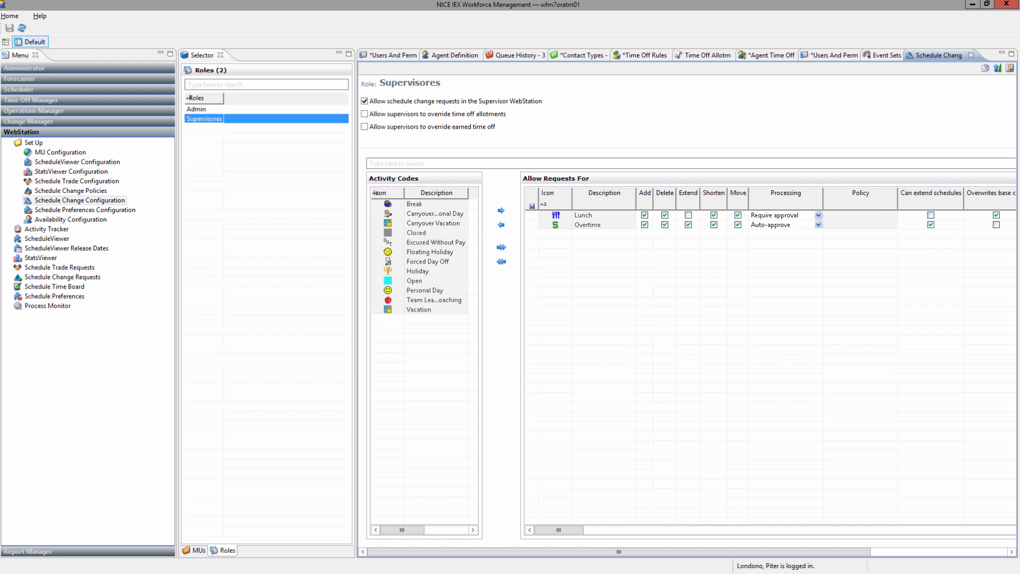
drag(558, 530, 771, 530)
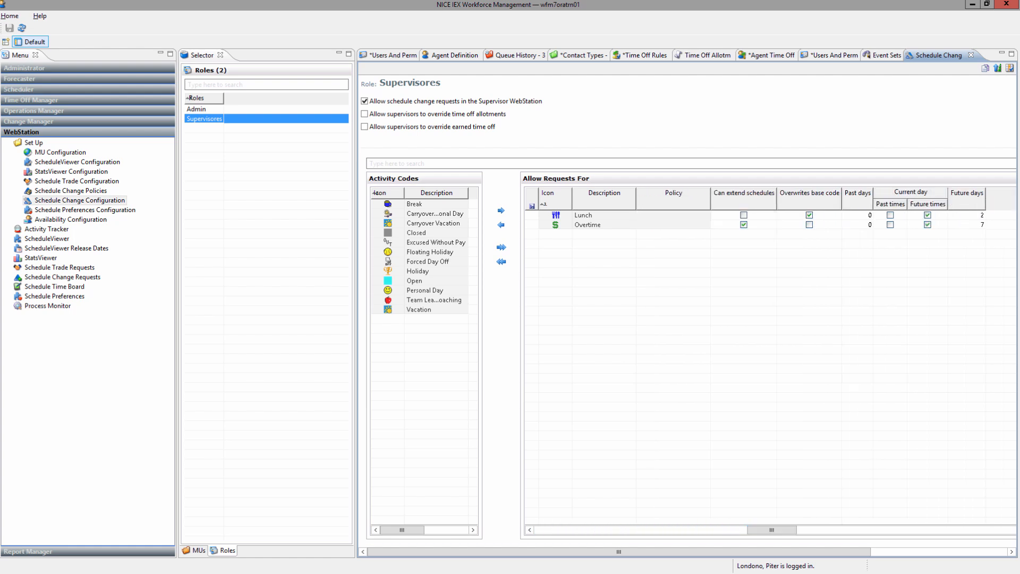
mouse_move(772, 530)
mouse_down()
mouse_move(558, 529)
mouse_move(771, 530)
mouse_up()
drag(771, 529, 558, 529)
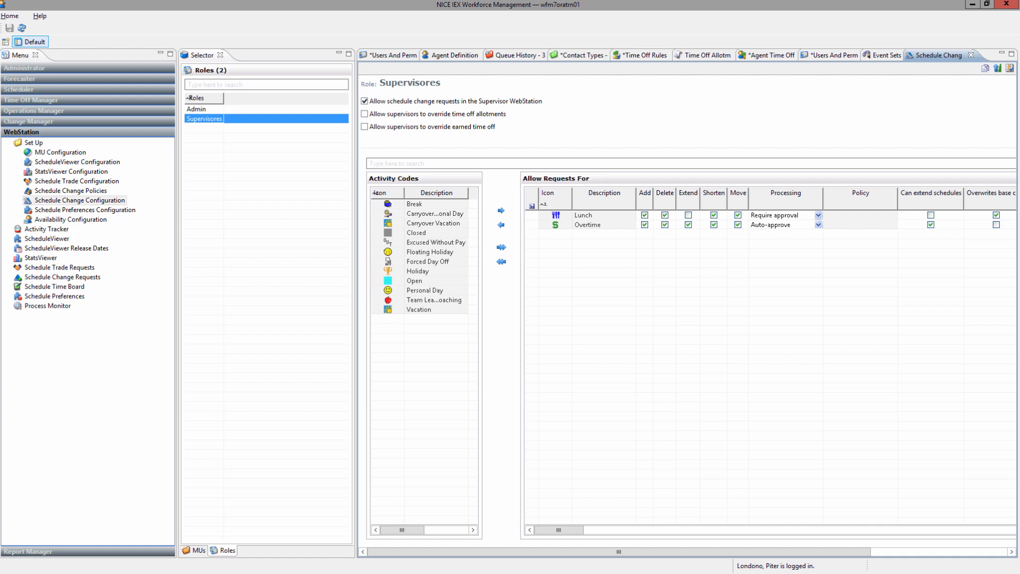
Switch back to the MUs list to reload the Sales unit's configuration.
click(195, 550)
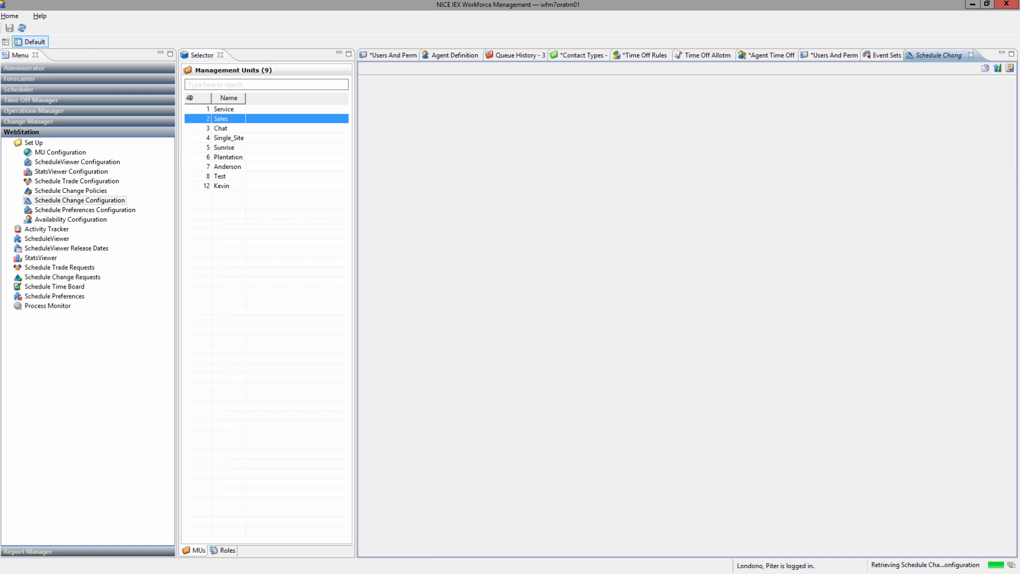